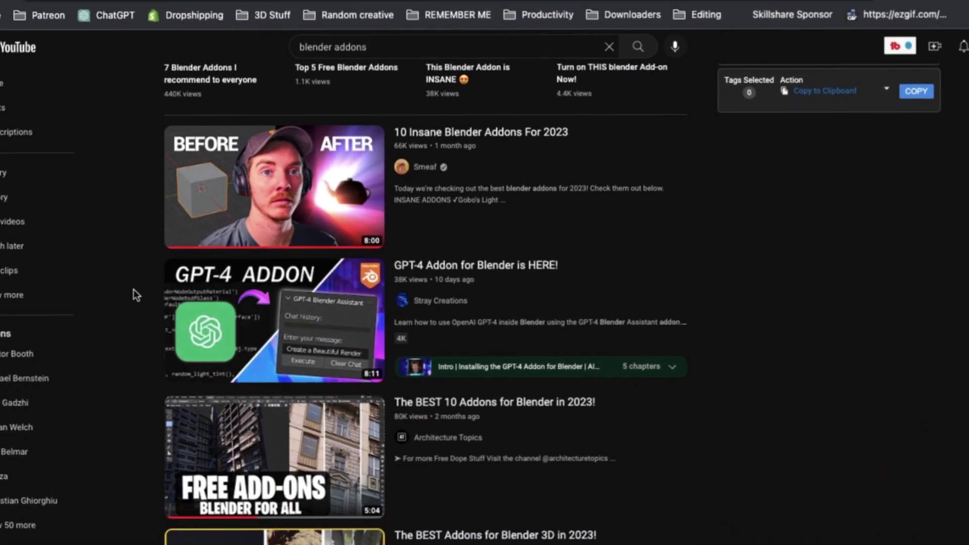
# Step: Orbit the T-posed Mixamo character from side to front, then open its Download Settings
pyautogui.scroll(-2, 108, 288)
pyautogui.scroll(-2, 77, 301)
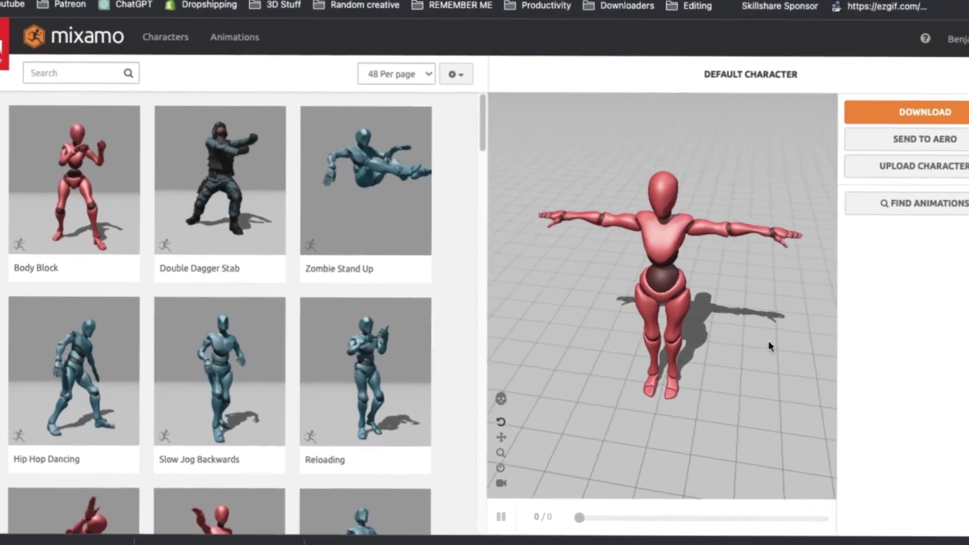
pyautogui.moveTo(768, 340); pyautogui.dragTo(696, 362)
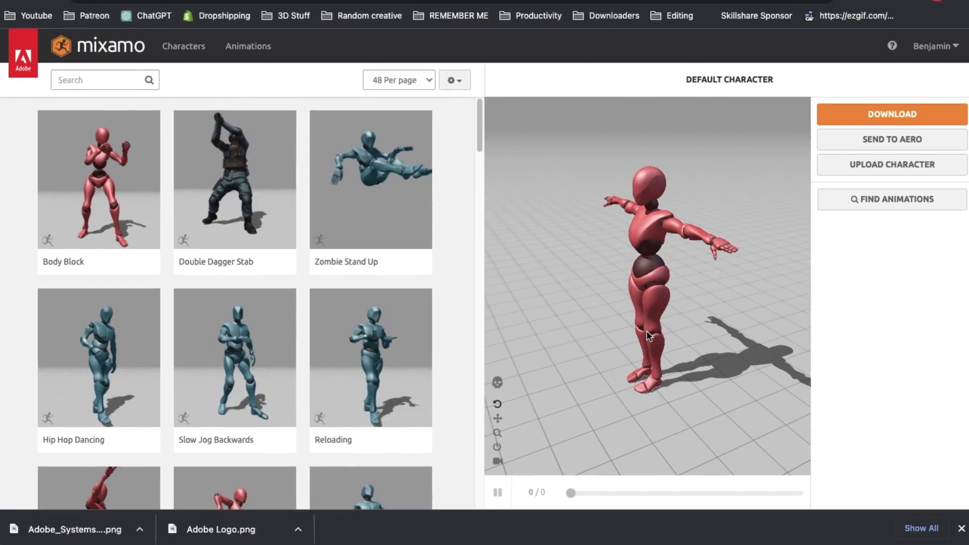
pyautogui.moveTo(647, 331); pyautogui.dragTo(719, 326)
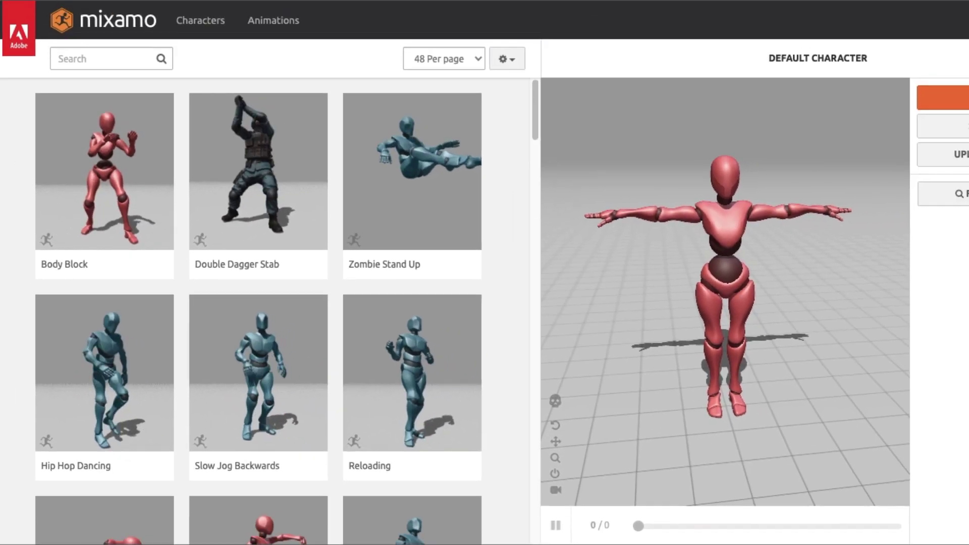
pyautogui.click(887, 115)
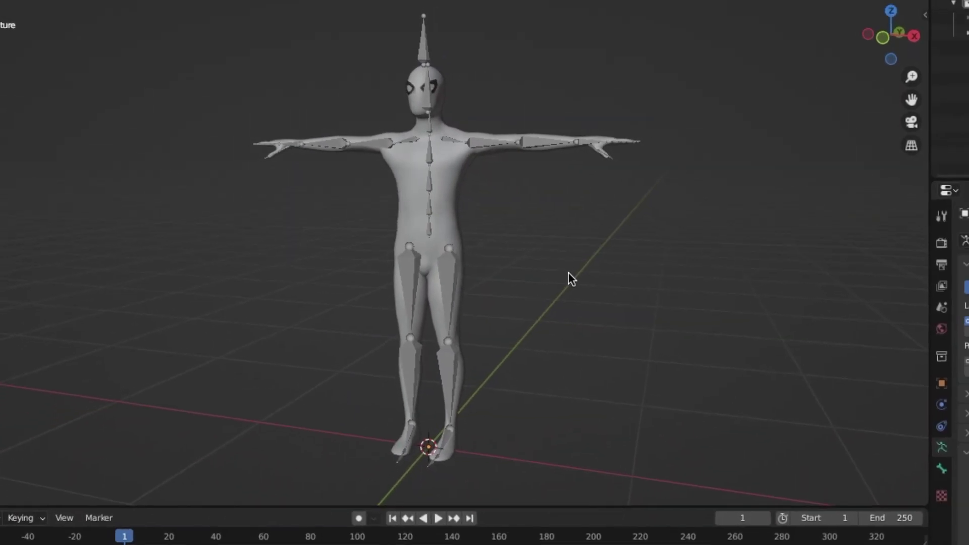
# Step: Give the selected armature a Mixamo control rig with animation and IK arms and legs
pyautogui.click(426, 270)
pyautogui.press('n')
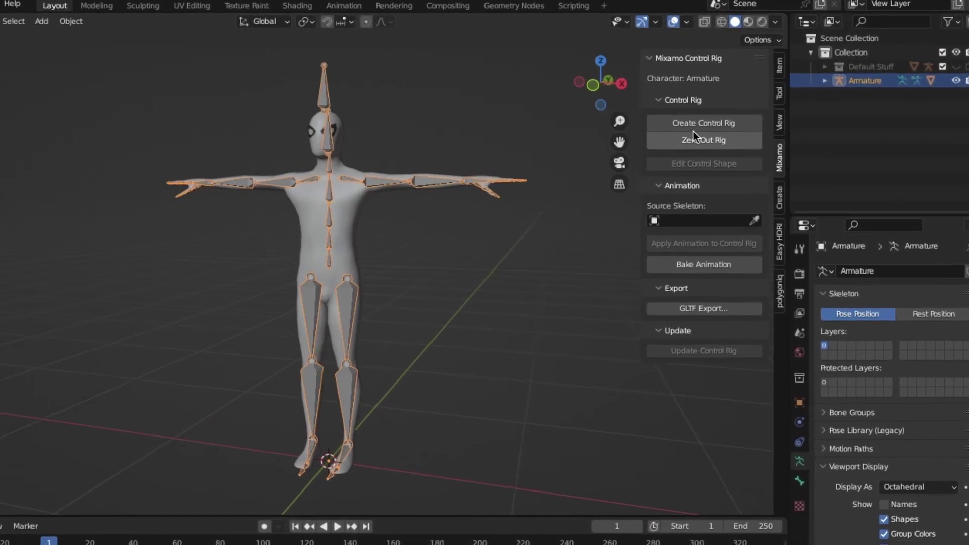
pyautogui.click(694, 129)
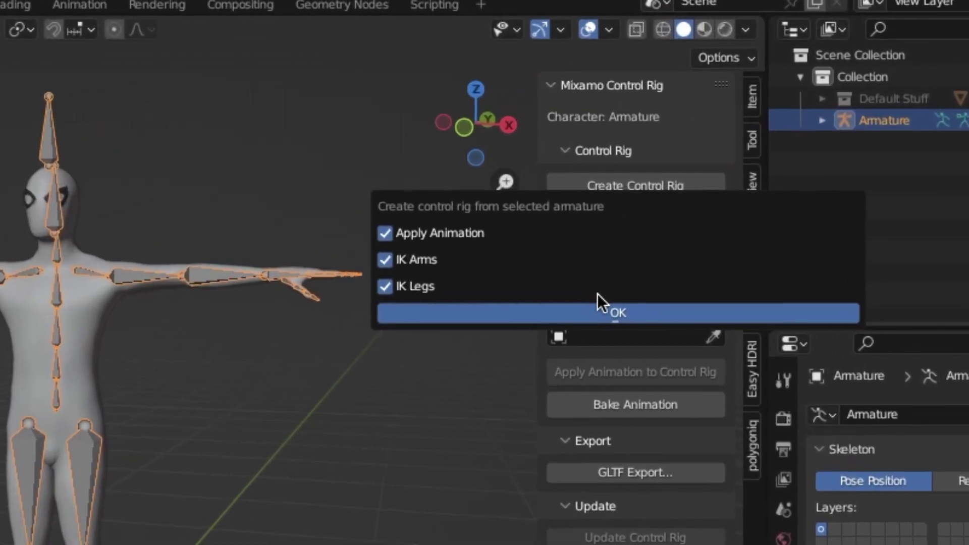
pyautogui.click(691, 206)
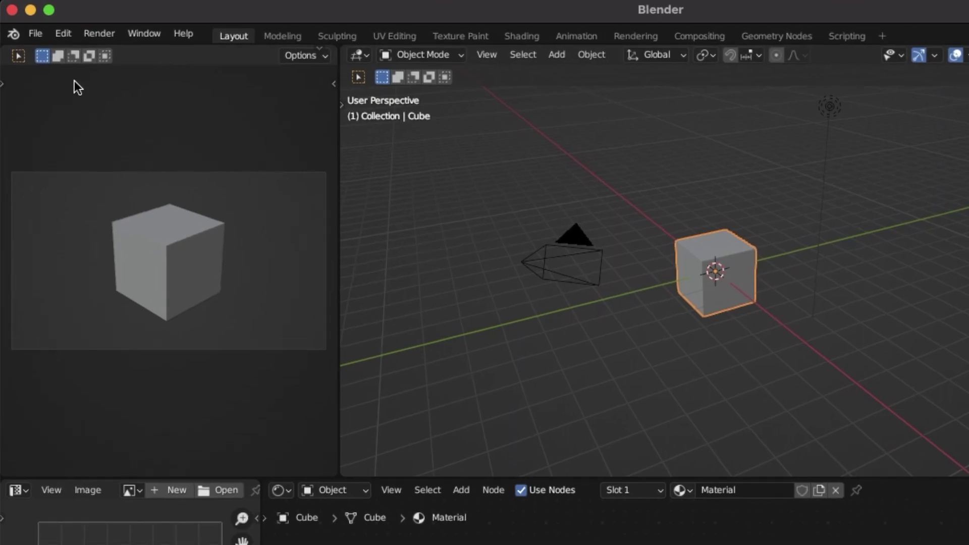
# Step: Open Blender Preferences to the Add-ons list
pyautogui.click(63, 33)
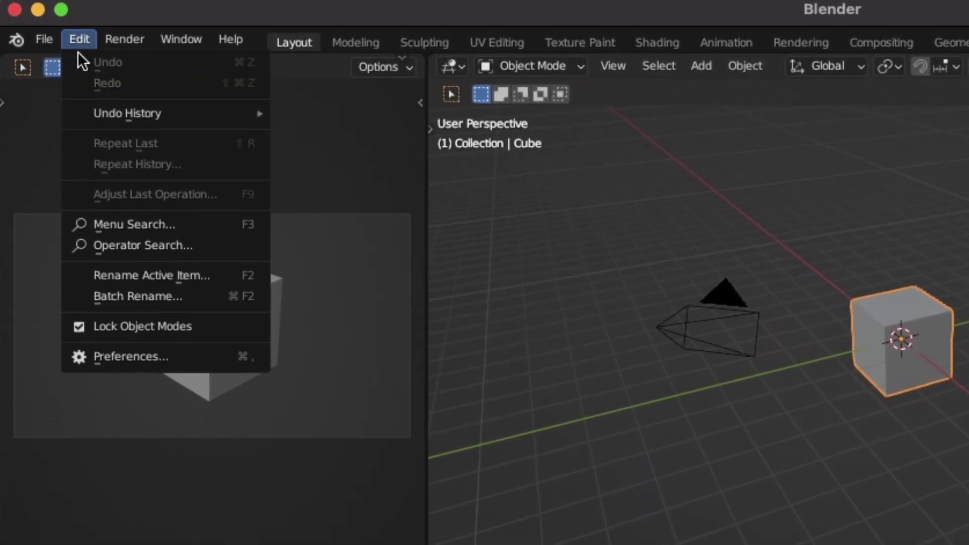
pyautogui.click(104, 281)
pyautogui.click(53, 237)
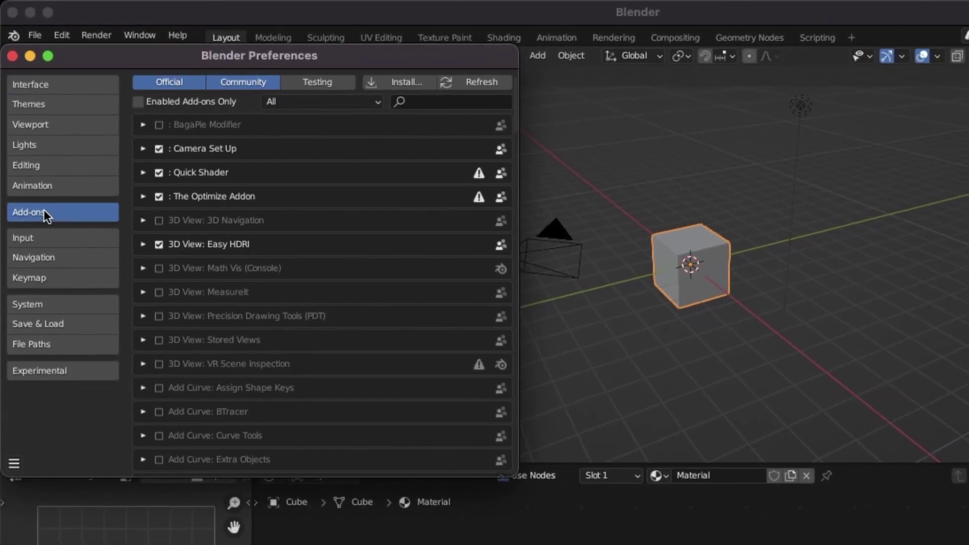
# Step: Install 'Optimize - The Addon.py' and expand The Optimize Addon's details
pyautogui.click(408, 81)
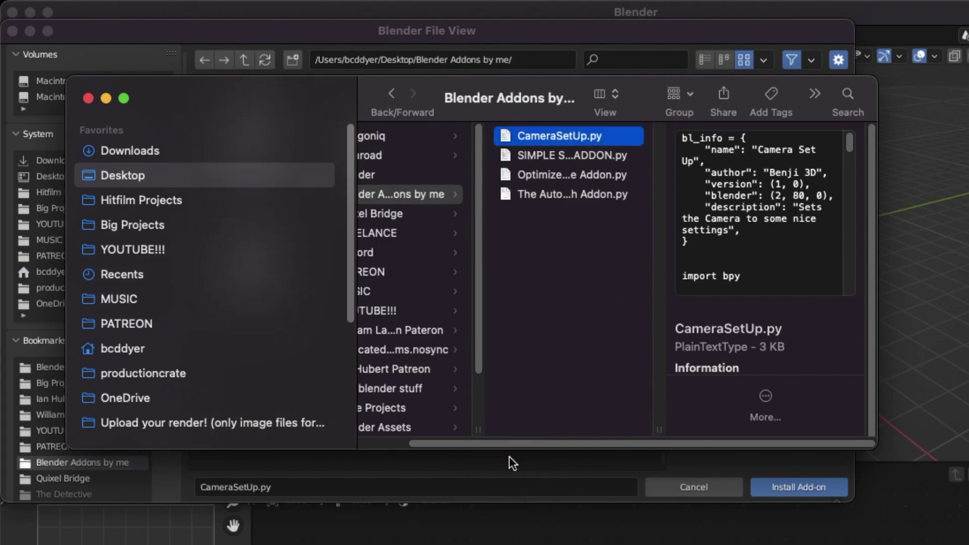
pyautogui.click(510, 463)
pyautogui.press('Return')
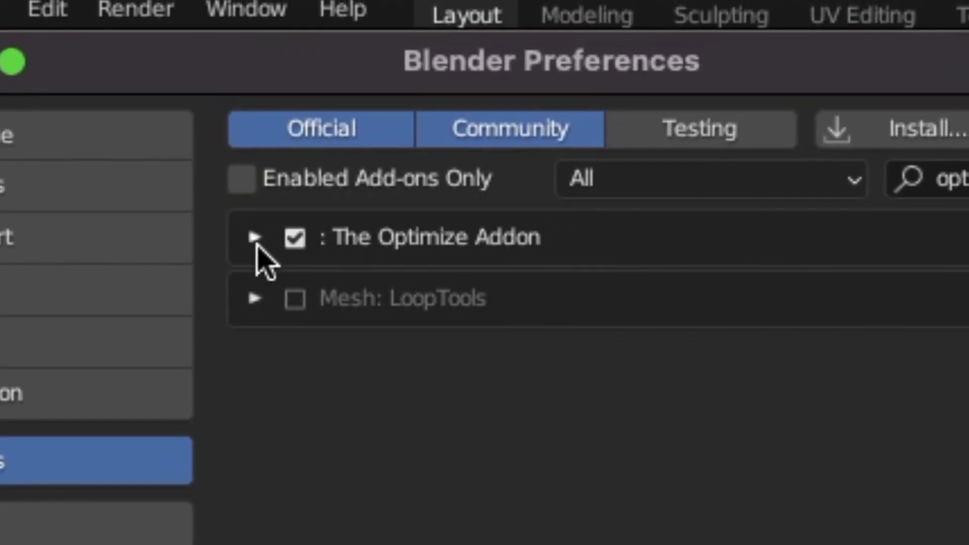
pyautogui.click(254, 237)
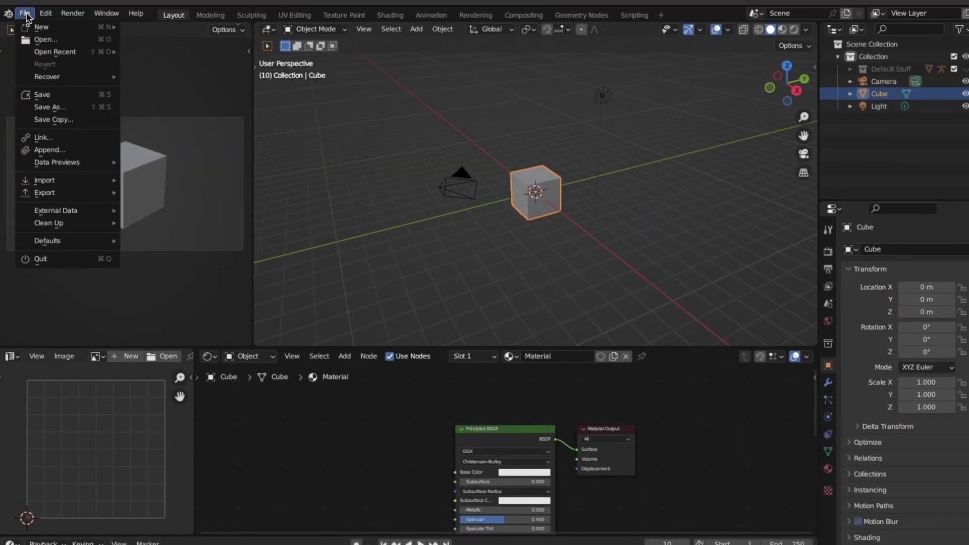
# Step: Open the Import Anything file browser in Downloads and filter files by 'bvh'
pyautogui.moveTo(69, 180)
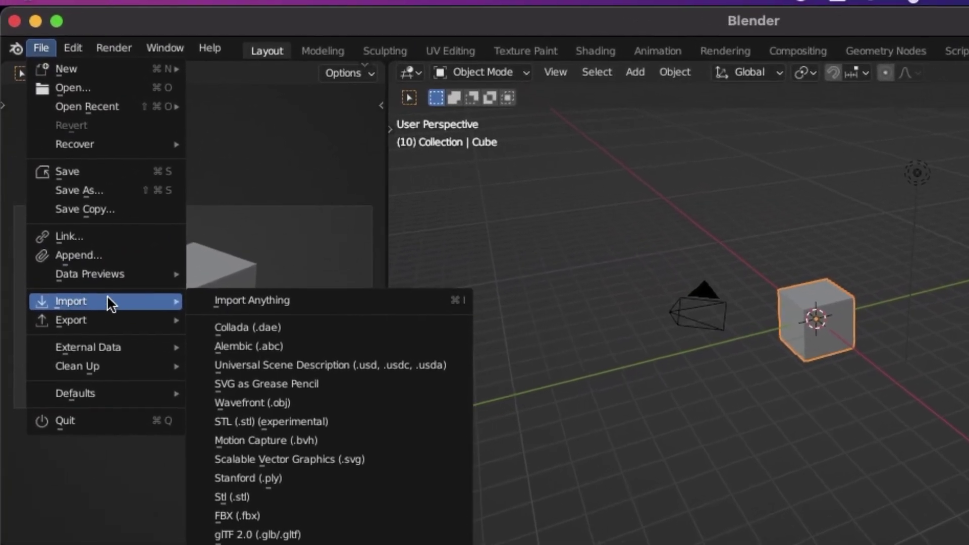
pyautogui.click(292, 316)
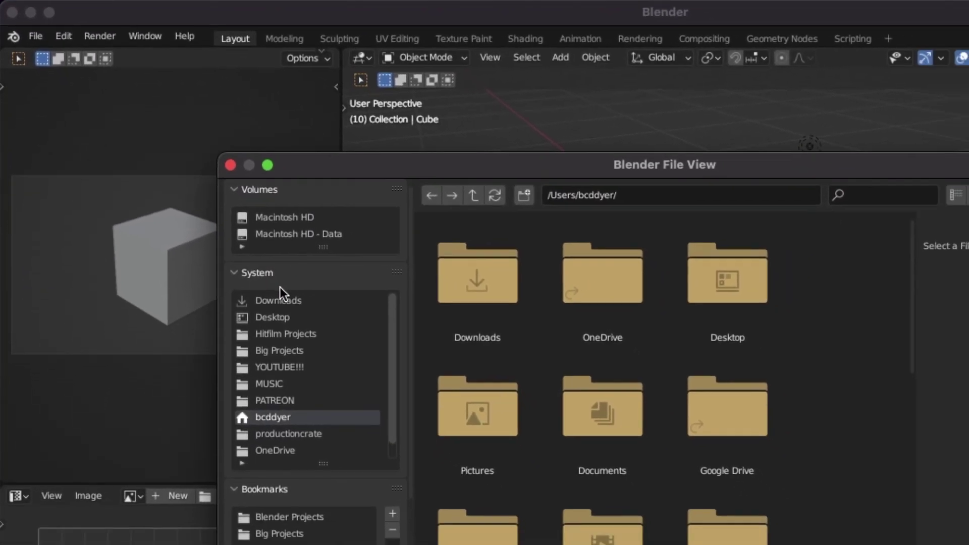
pyautogui.click(347, 363)
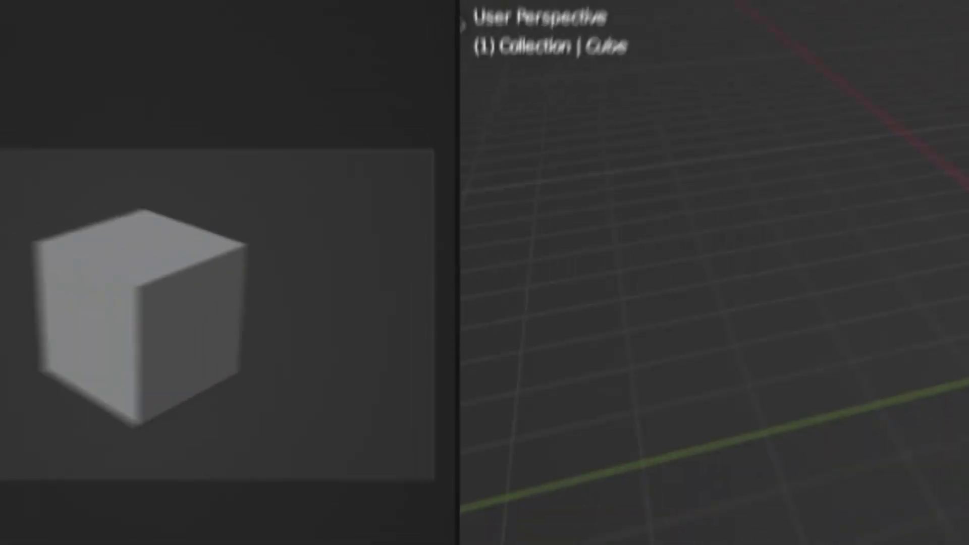
pyautogui.click(51, 4)
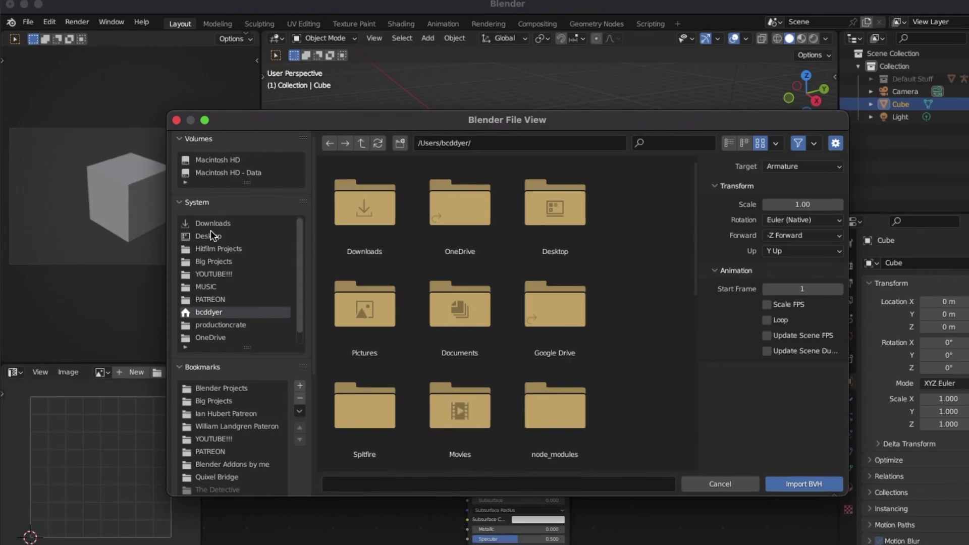
pyautogui.click(658, 139)
pyautogui.write('bvh')
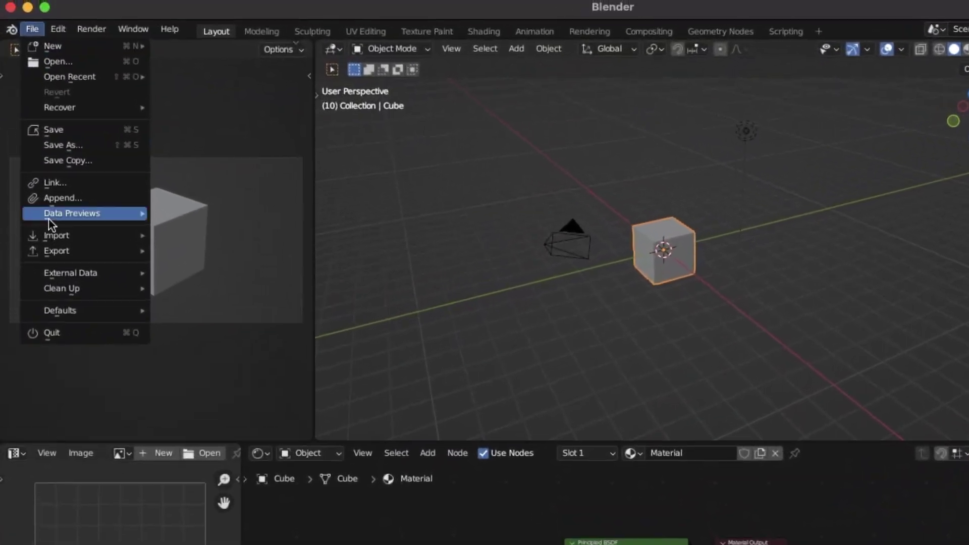
# Step: Reopen the Import Anything file browser in the Downloads folder
pyautogui.moveTo(72, 287)
pyautogui.click(290, 317)
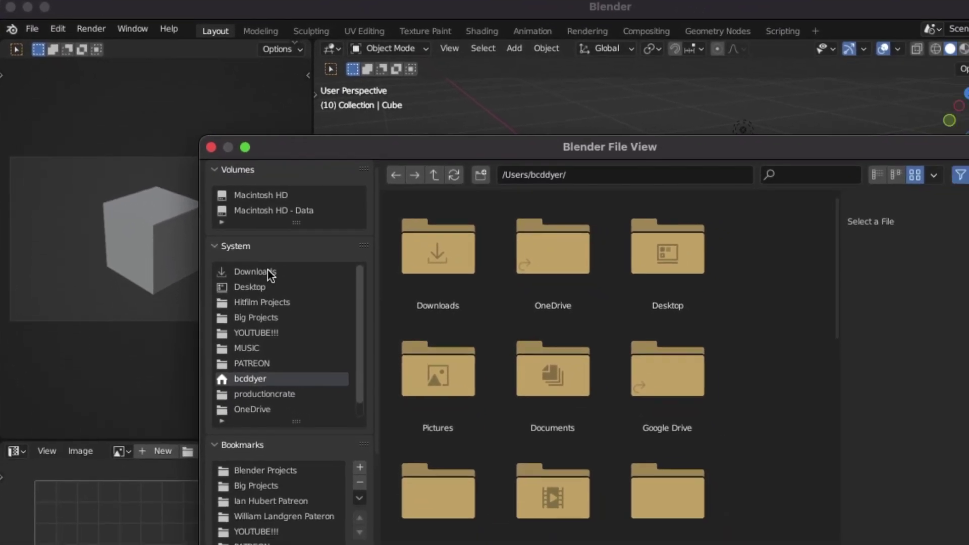
pyautogui.click(255, 272)
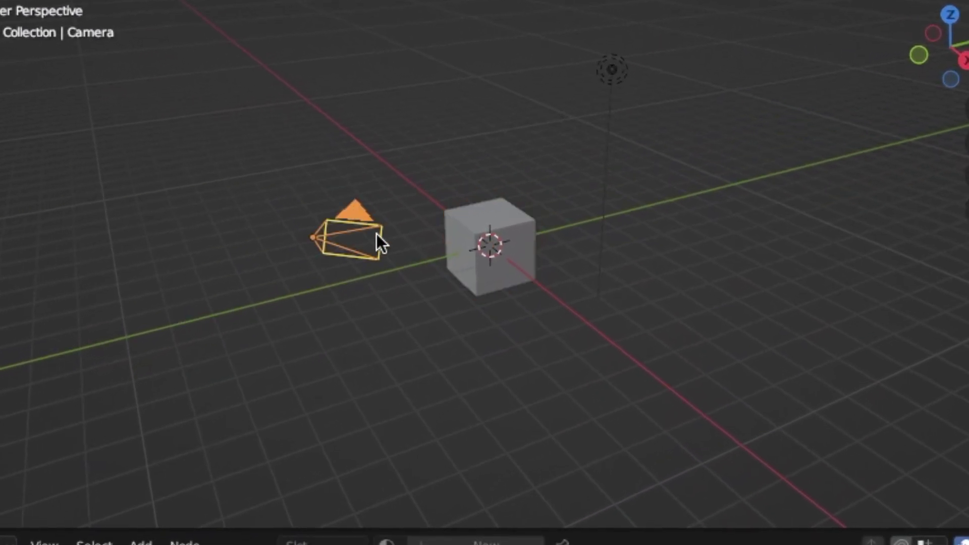
# Step: Set up the camera with depth of field focused on a new sphere empty
pyautogui.click(825, 417)
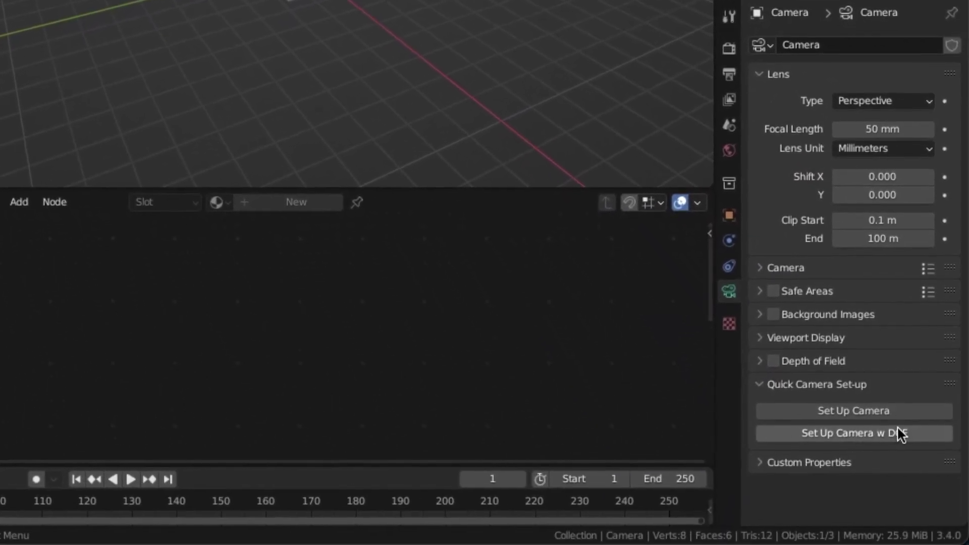
pyautogui.click(888, 430)
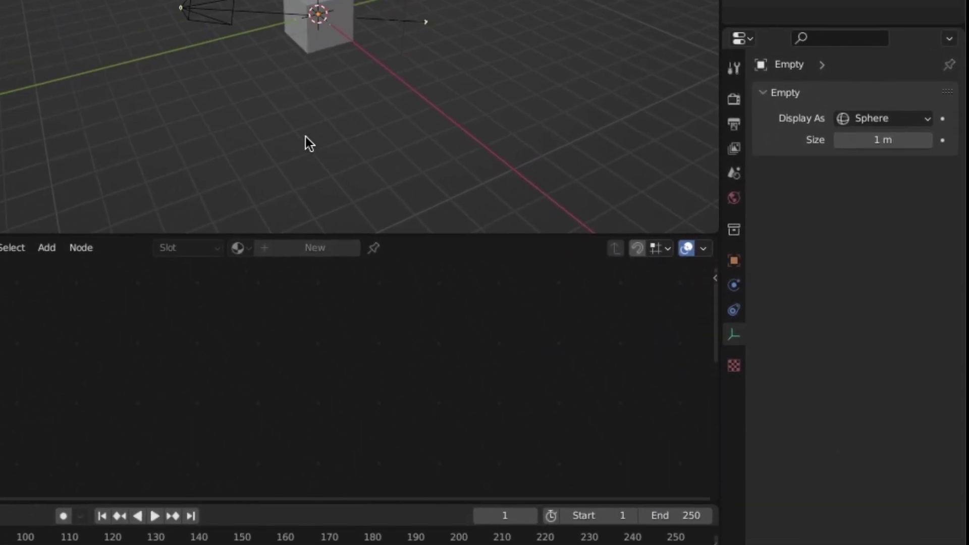
pyautogui.click(209, 12)
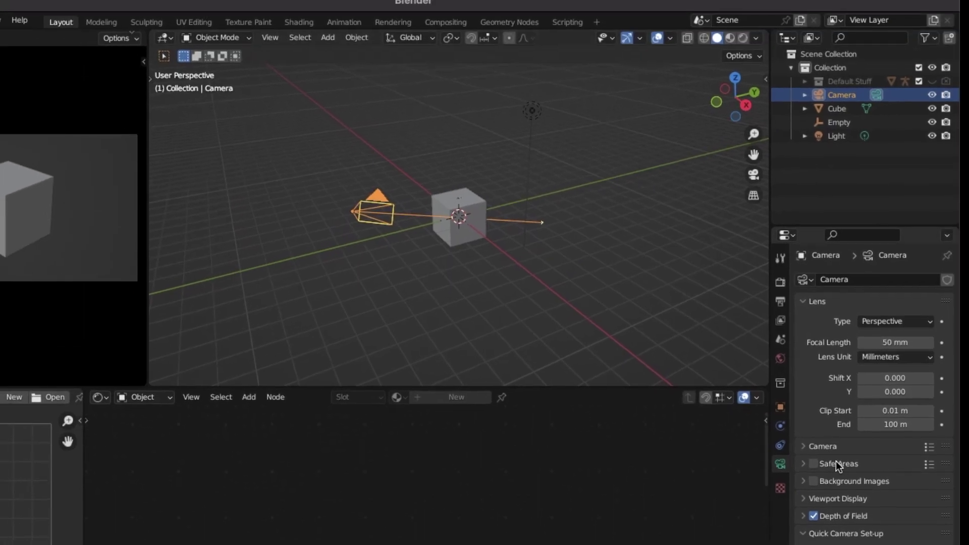
pyautogui.click(849, 520)
pyautogui.scroll(-2, 857, 525)
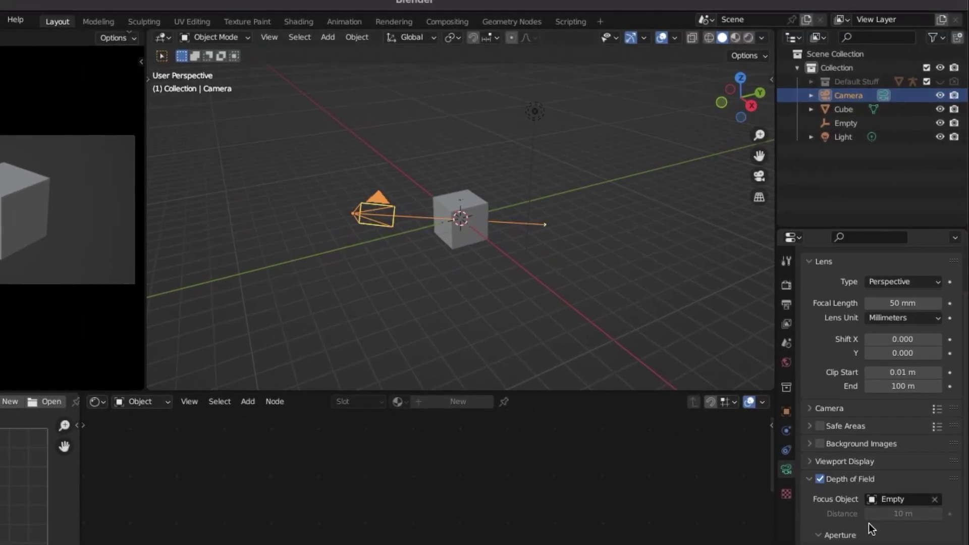
# Step: Delete the cube and select the focus sphere empty
pyautogui.click(465, 214)
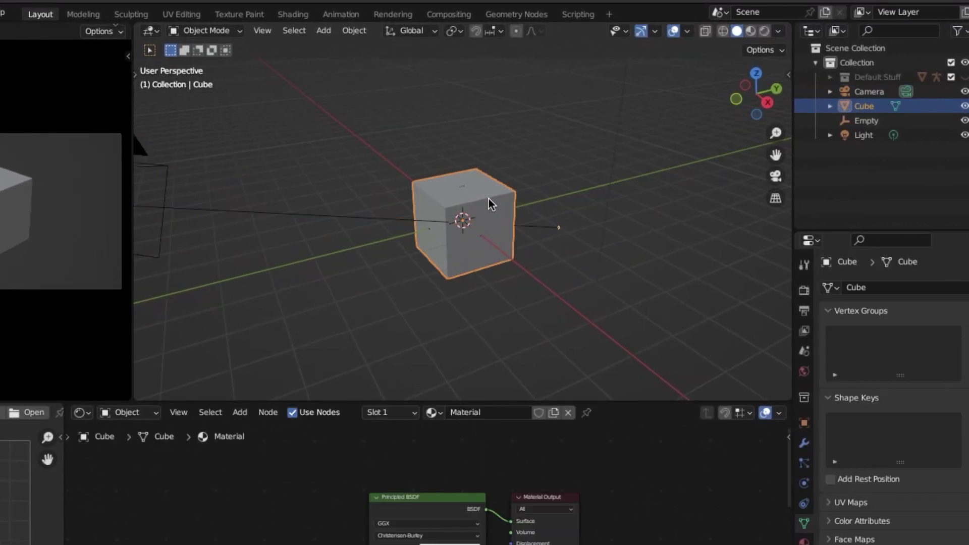
pyautogui.press('Delete')
pyautogui.click(482, 200)
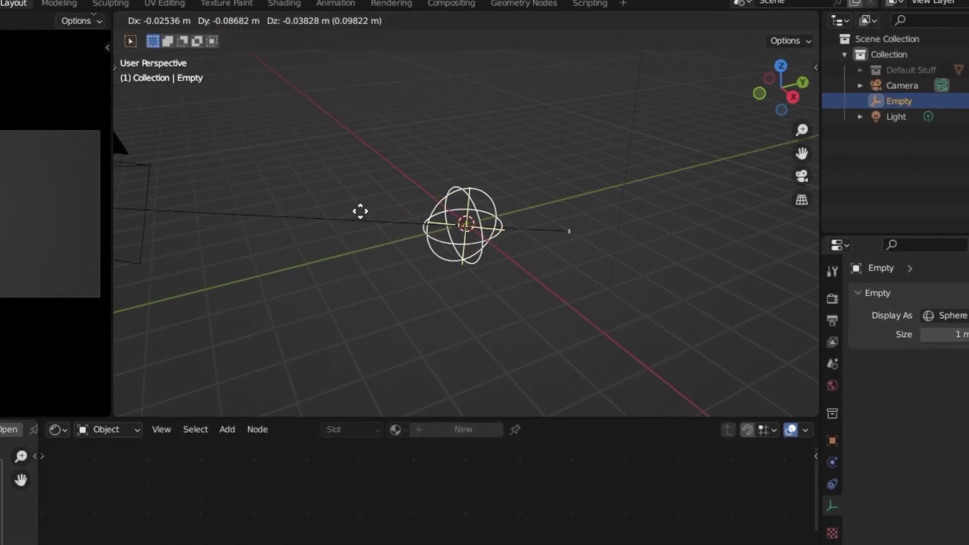